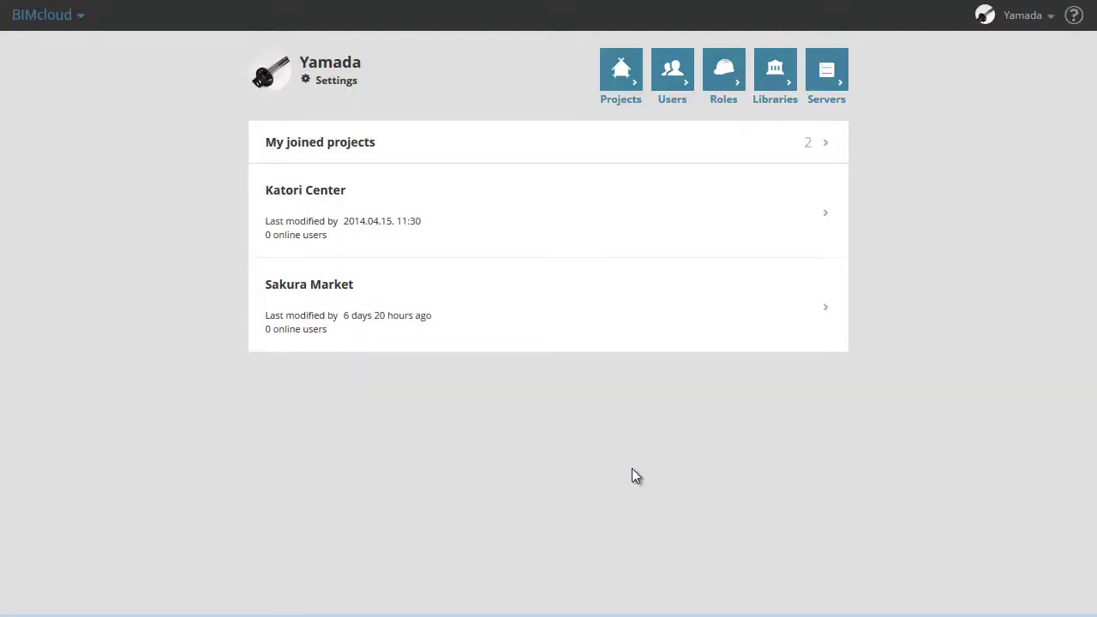
Step: On the Users page, drill through 00 Company Offices and 11 Render Spec to user Aarti's details
left_click(675, 77)
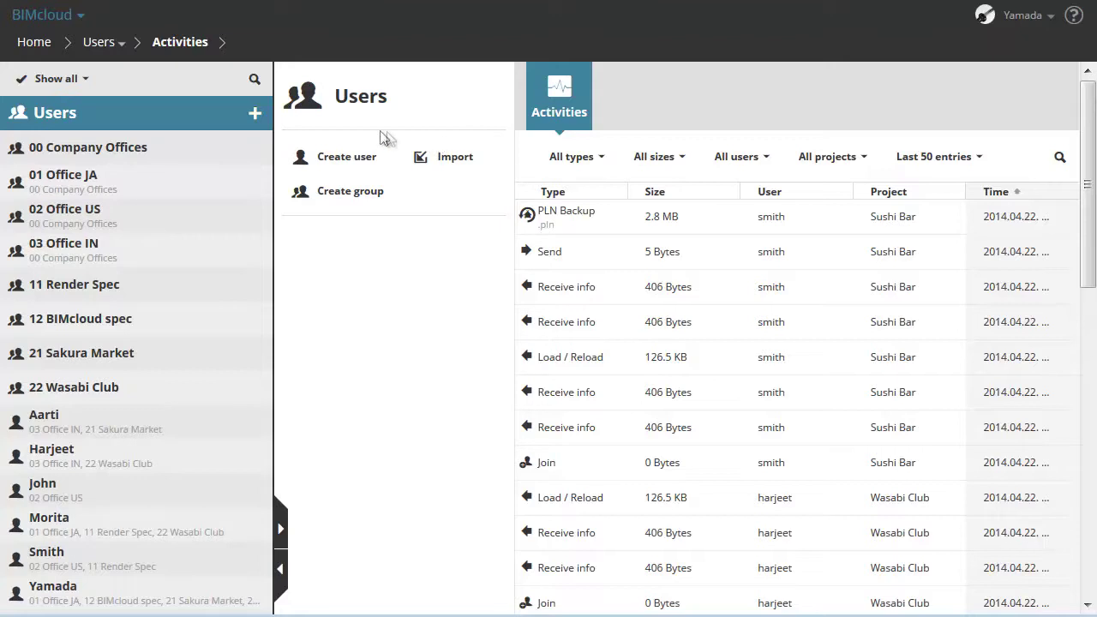
left_click(219, 150)
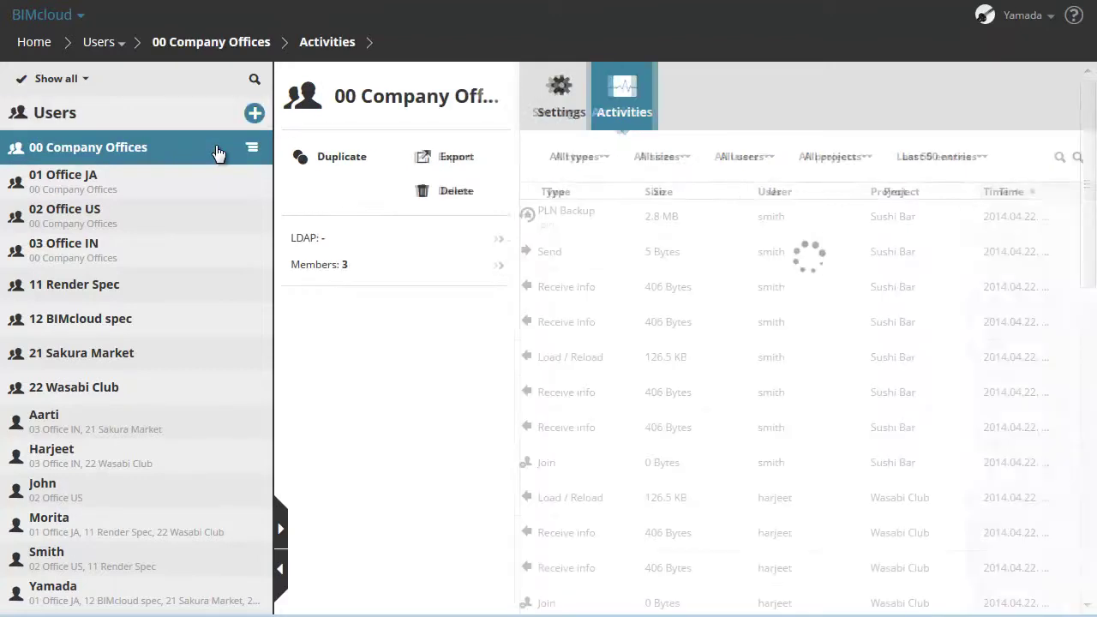
left_click(209, 290)
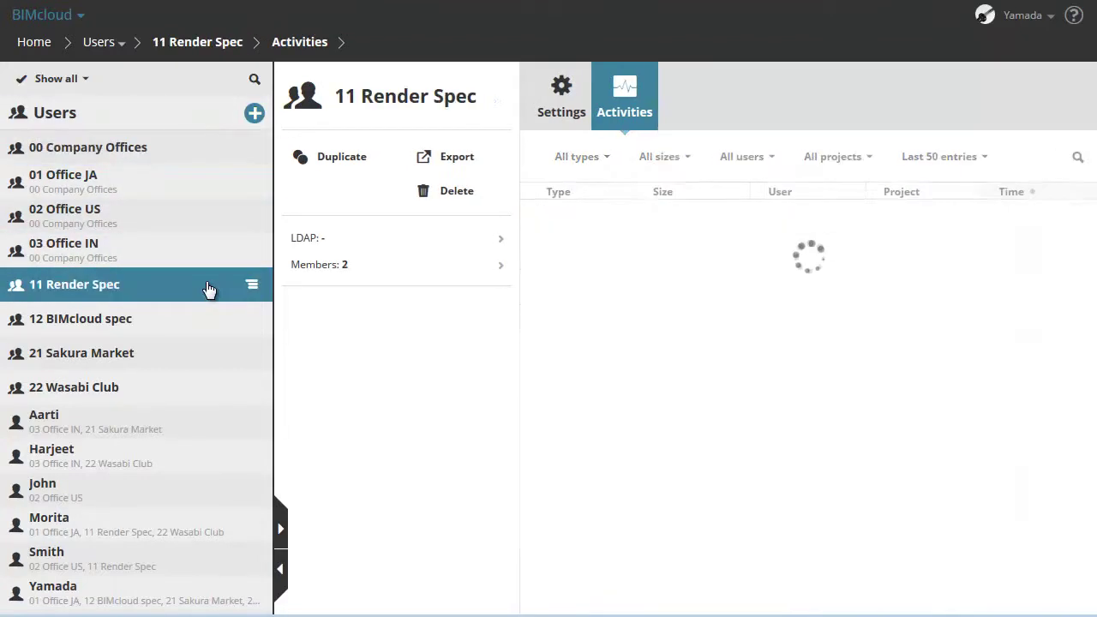
left_click(197, 428)
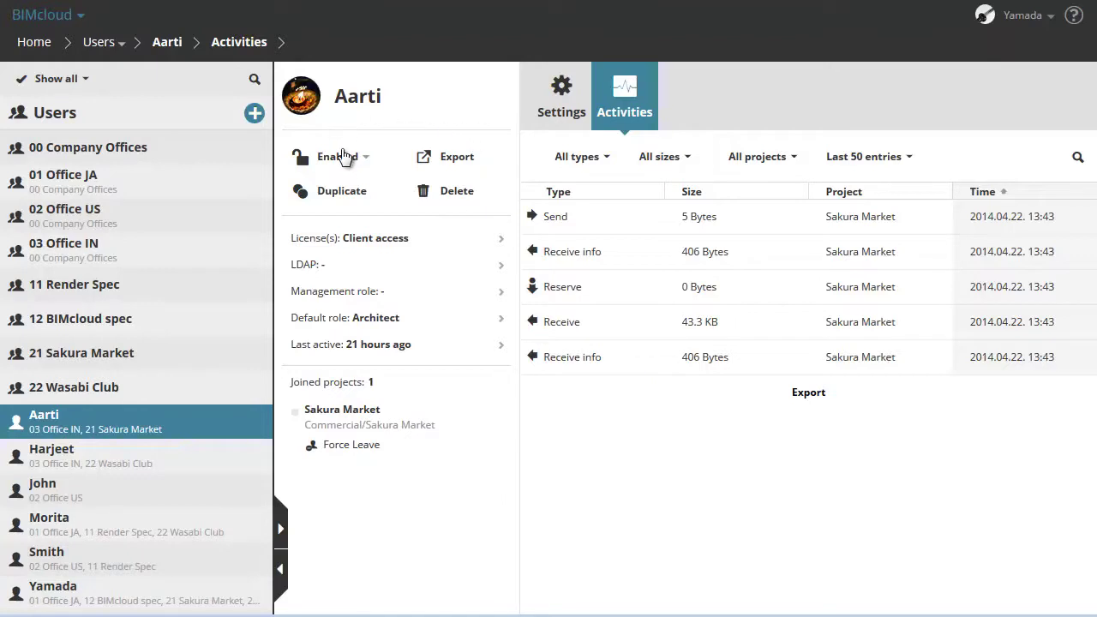
Step: Check Aarti's Settings and Activities tabs, then return to the all-users Users overview
left_click(560, 108)
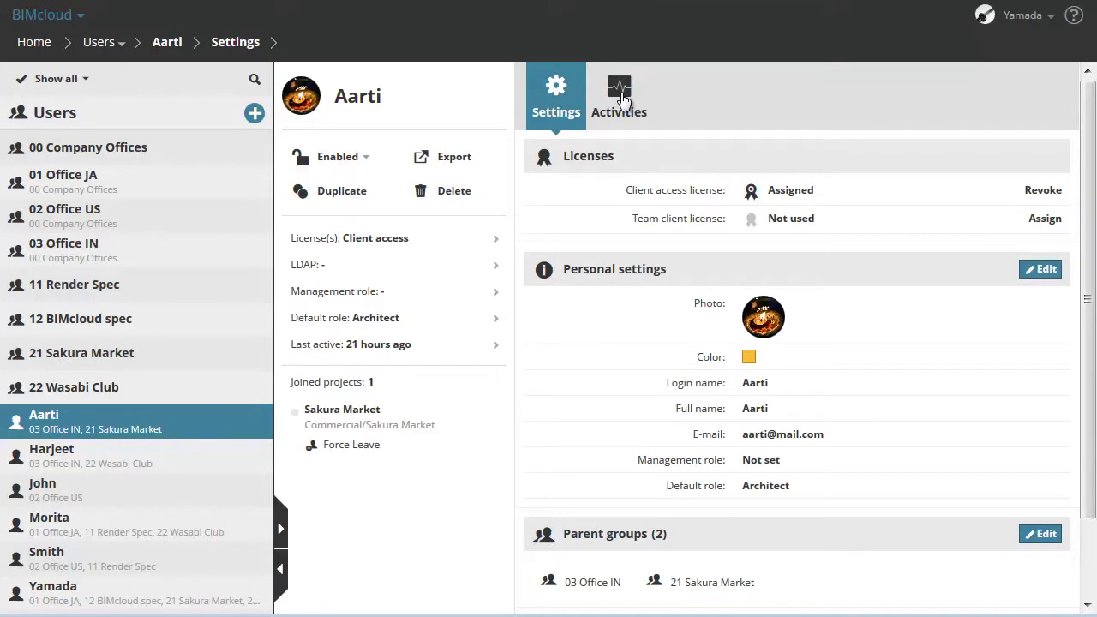
left_click(626, 101)
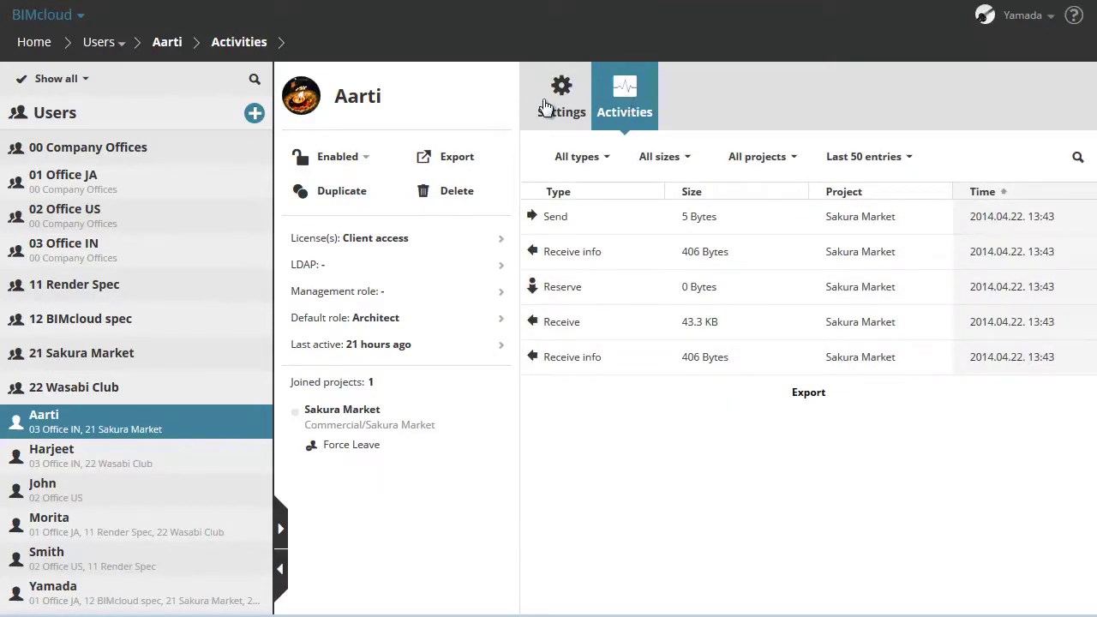
left_click(127, 114)
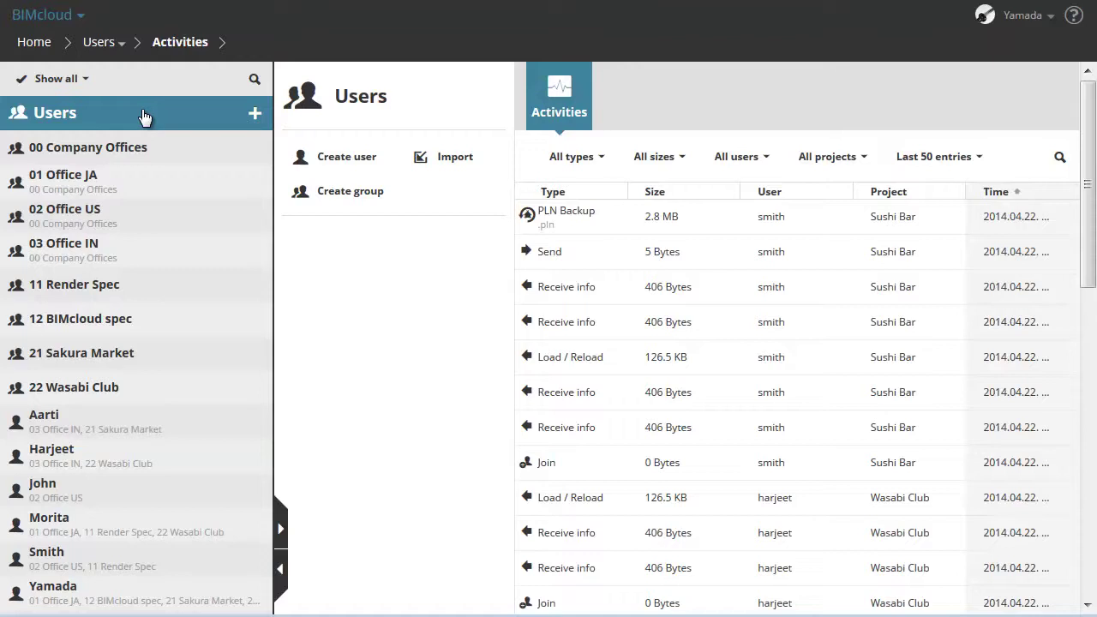
left_click(153, 152)
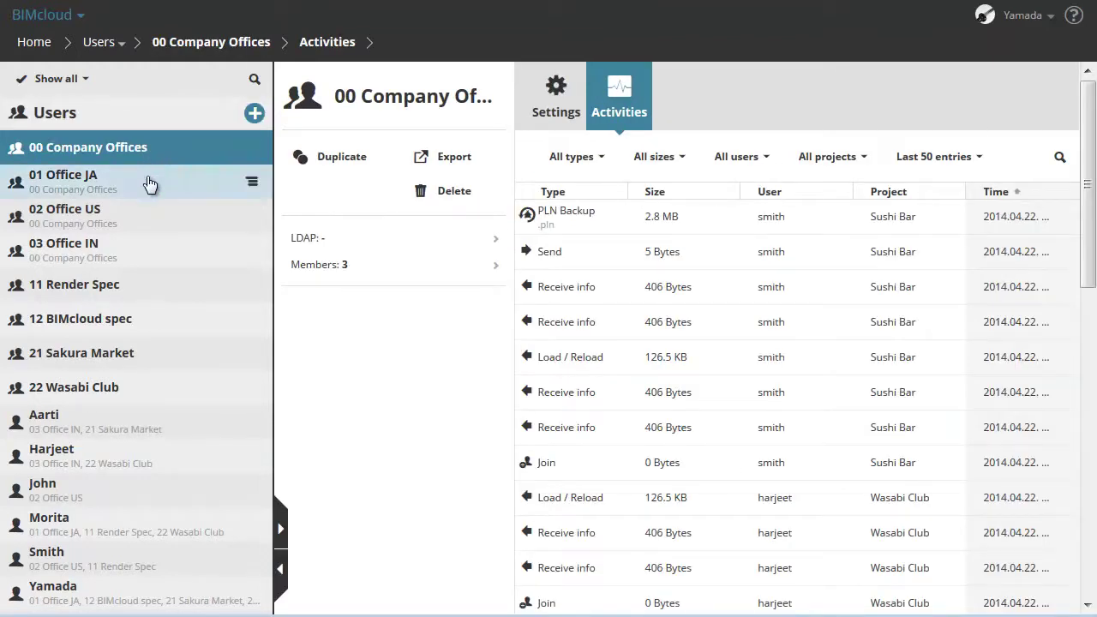
left_click(149, 186)
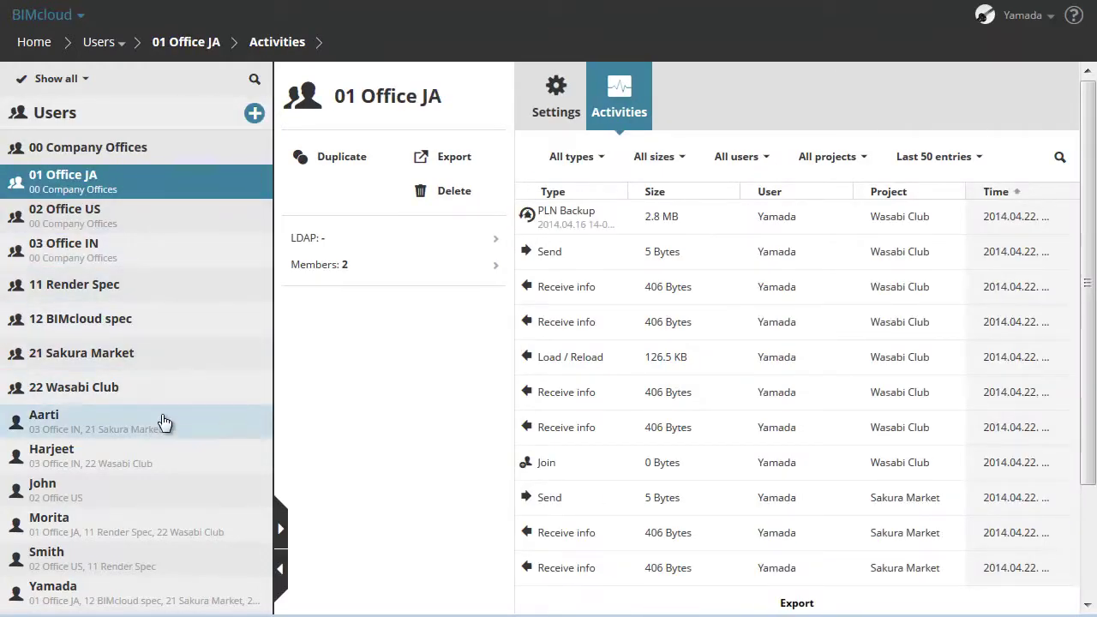
left_click(165, 431)
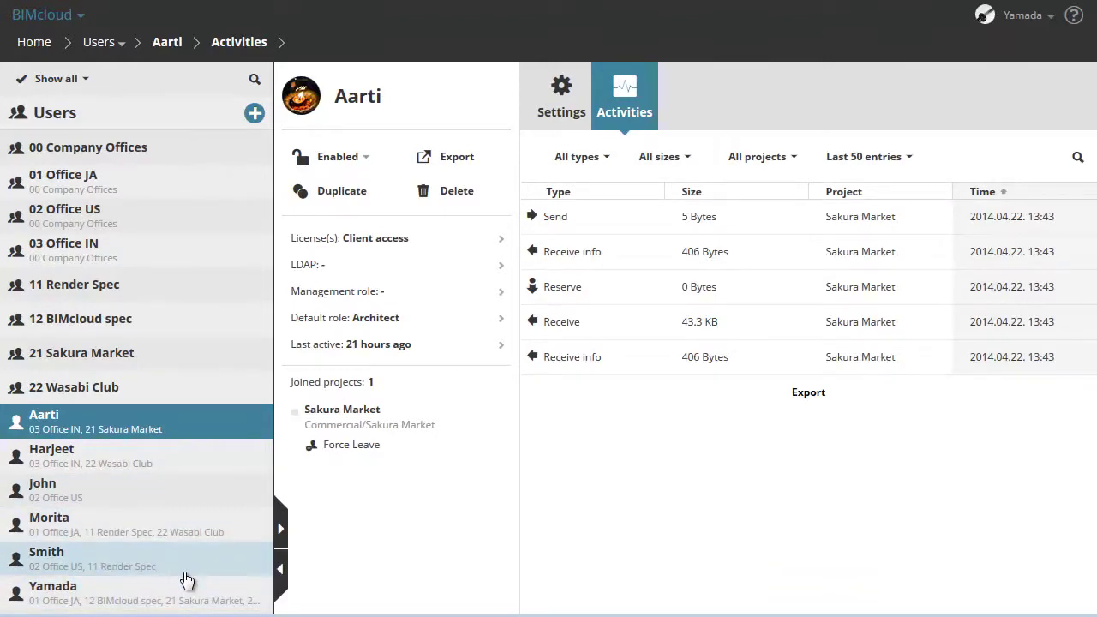
left_click(85, 120)
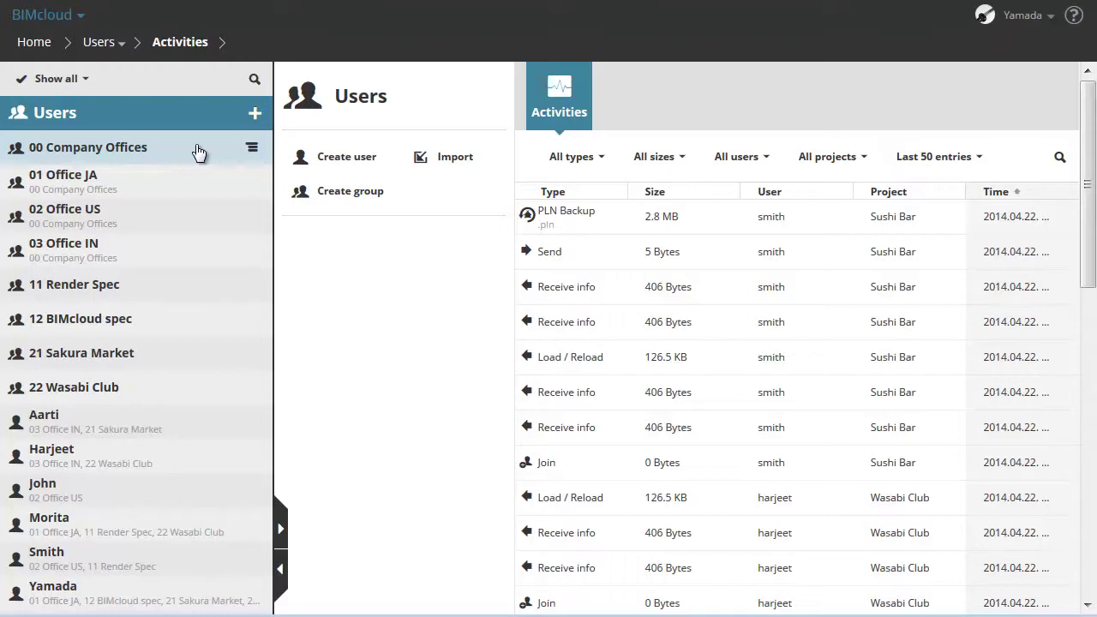
Step: Filter to 00 Company Offices and inspect subgroups 01 Office JA, 02 Office US and 03 Office IN
left_click(252, 150)
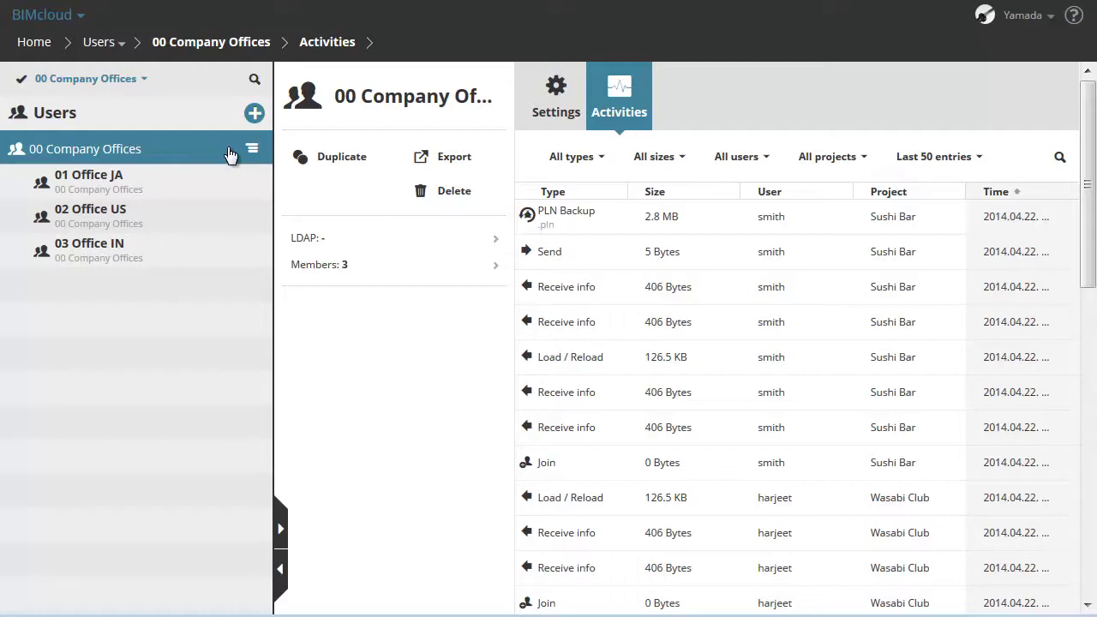
left_click(254, 187)
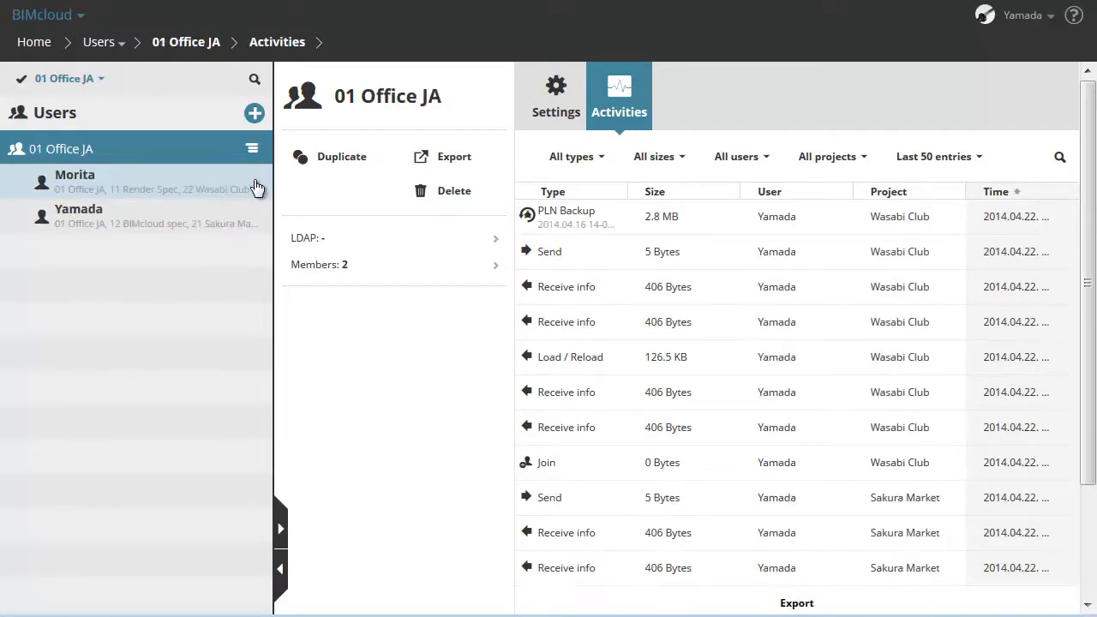
left_click(99, 42)
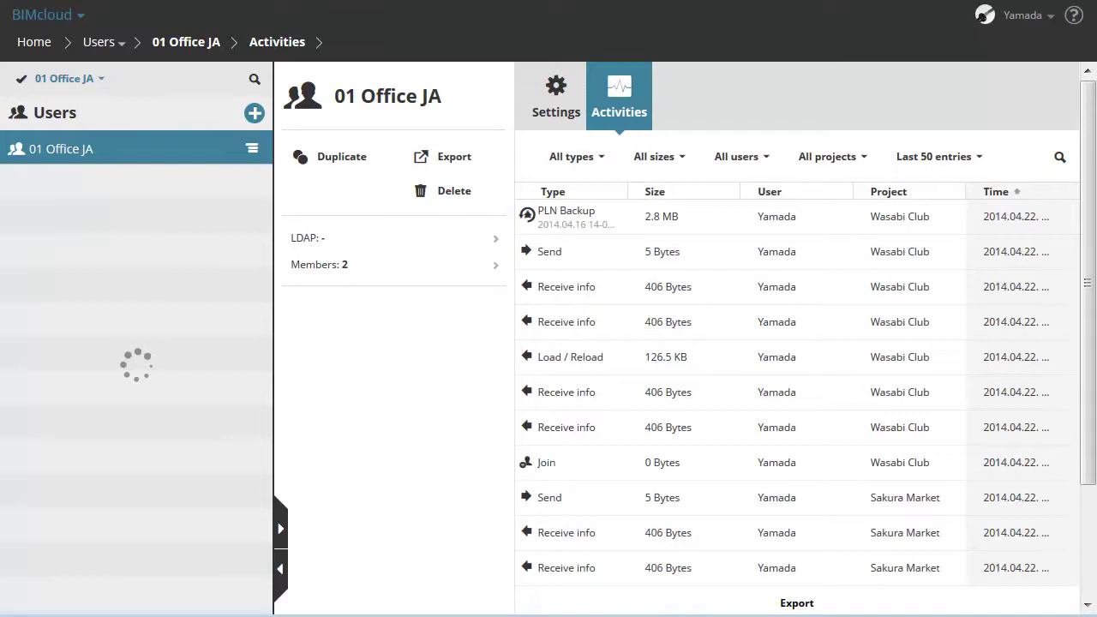
left_click(248, 217)
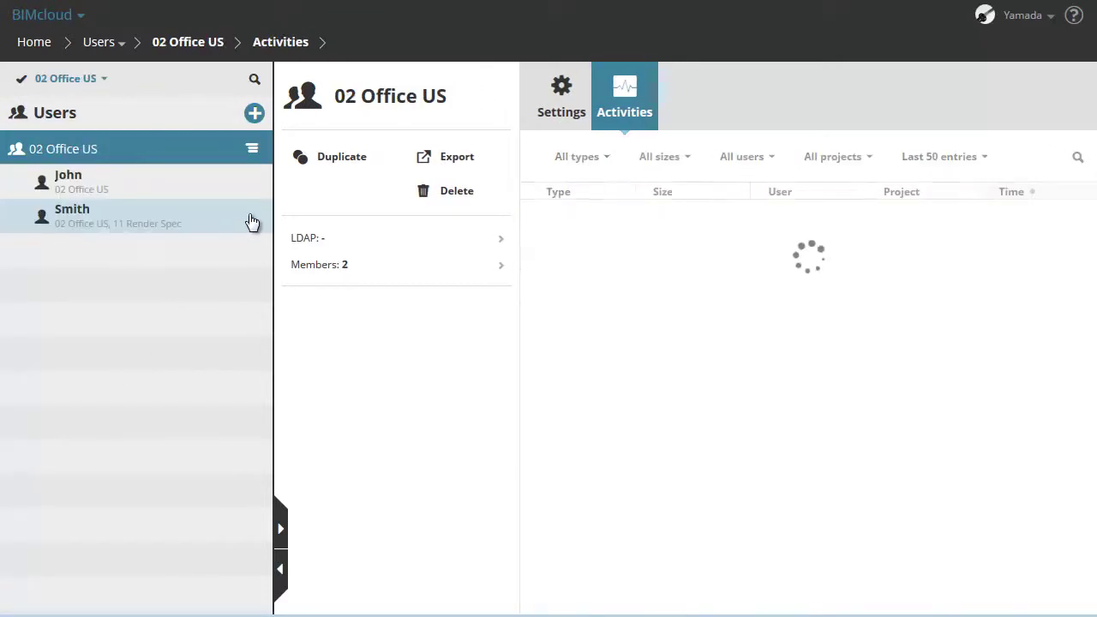
key("alt+Left")
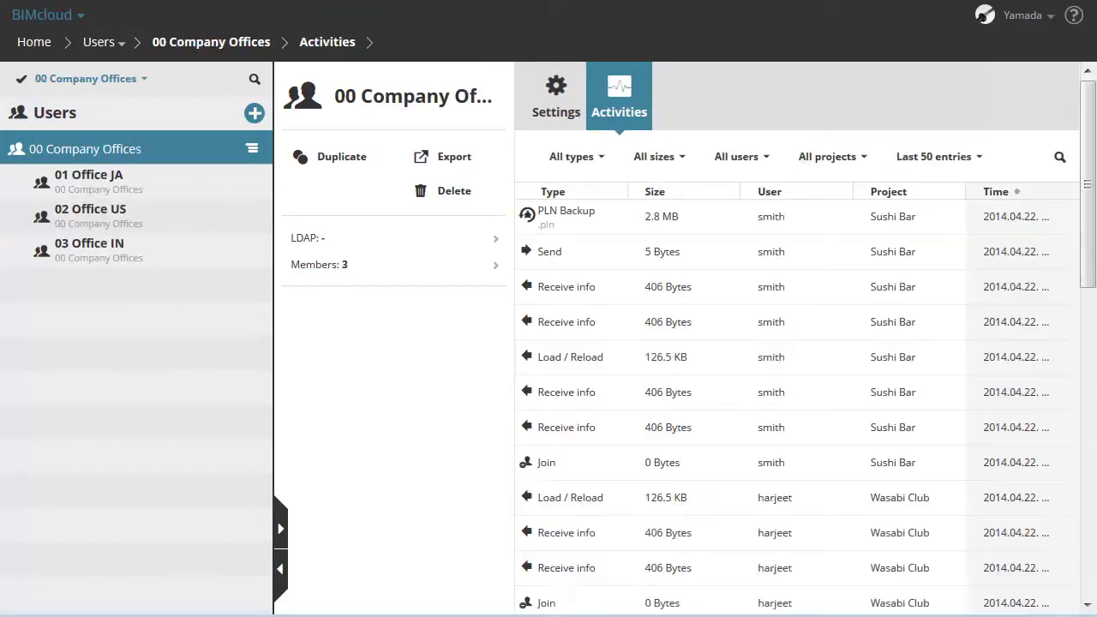
left_click(256, 246)
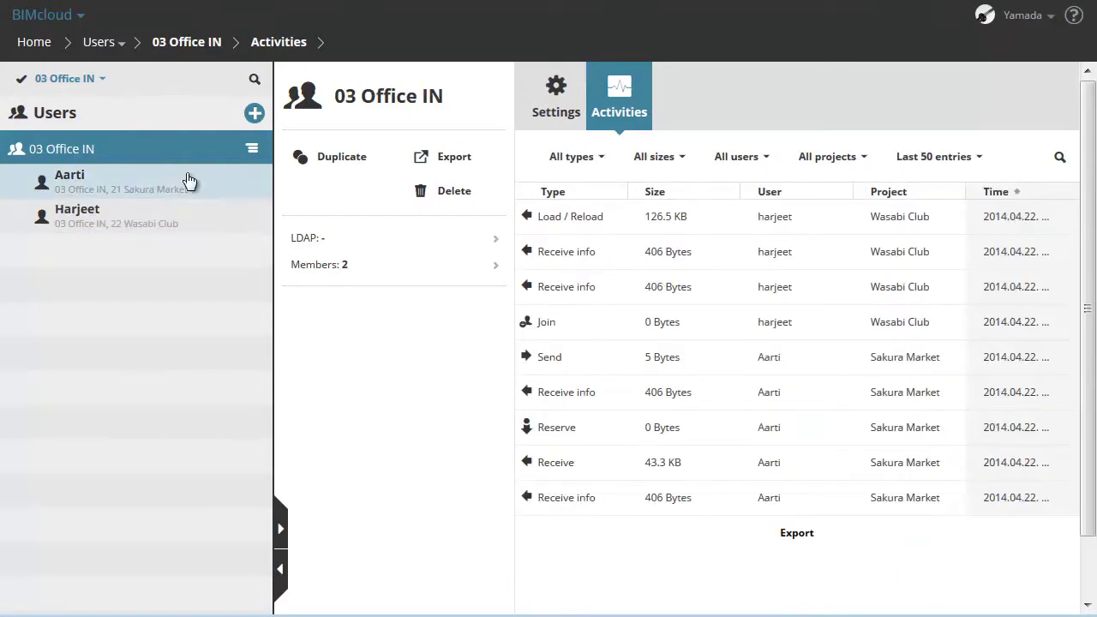
key("alt+Left")
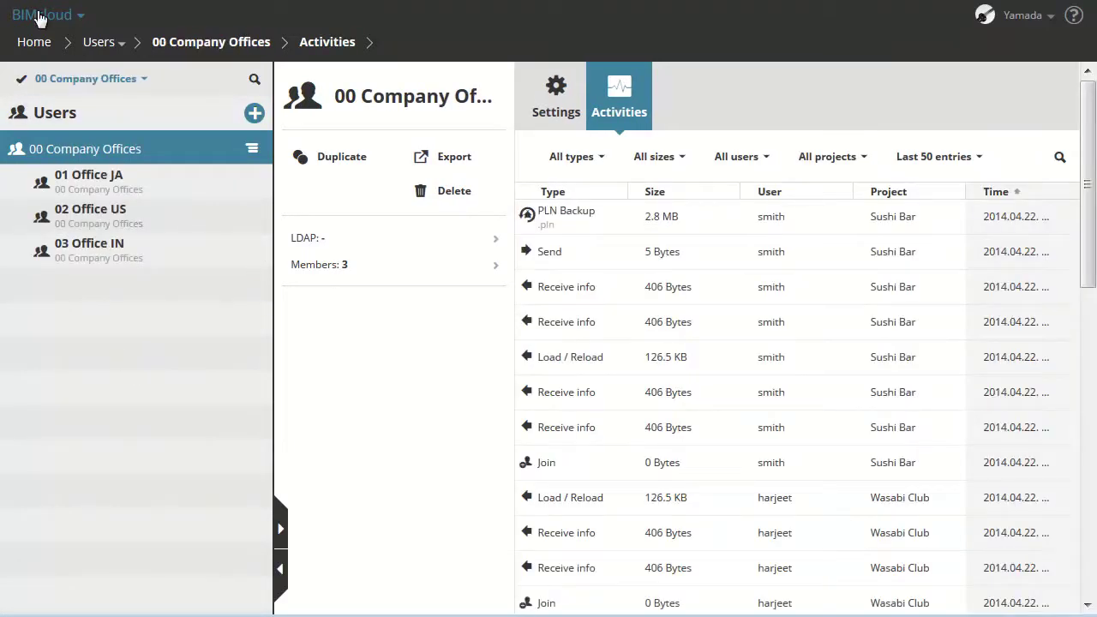
Step: Set the list filter to Show all, briefly filter by 21 Sakura Market, then show all again
left_click(139, 80)
left_click(135, 94)
mouse_move(251, 291)
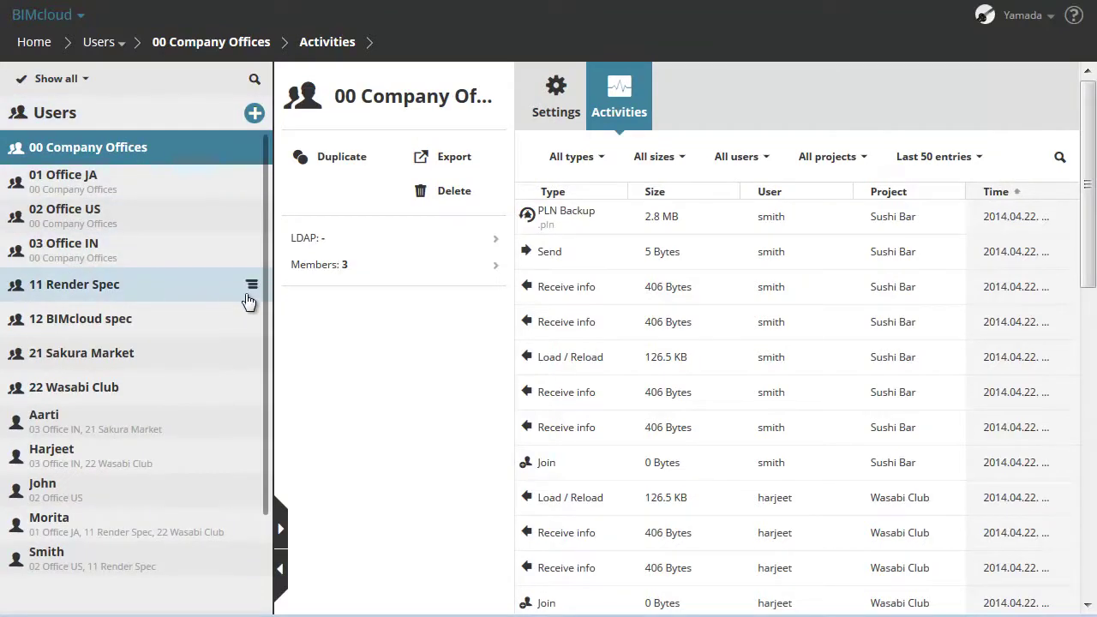
left_click(248, 355)
left_click(99, 42)
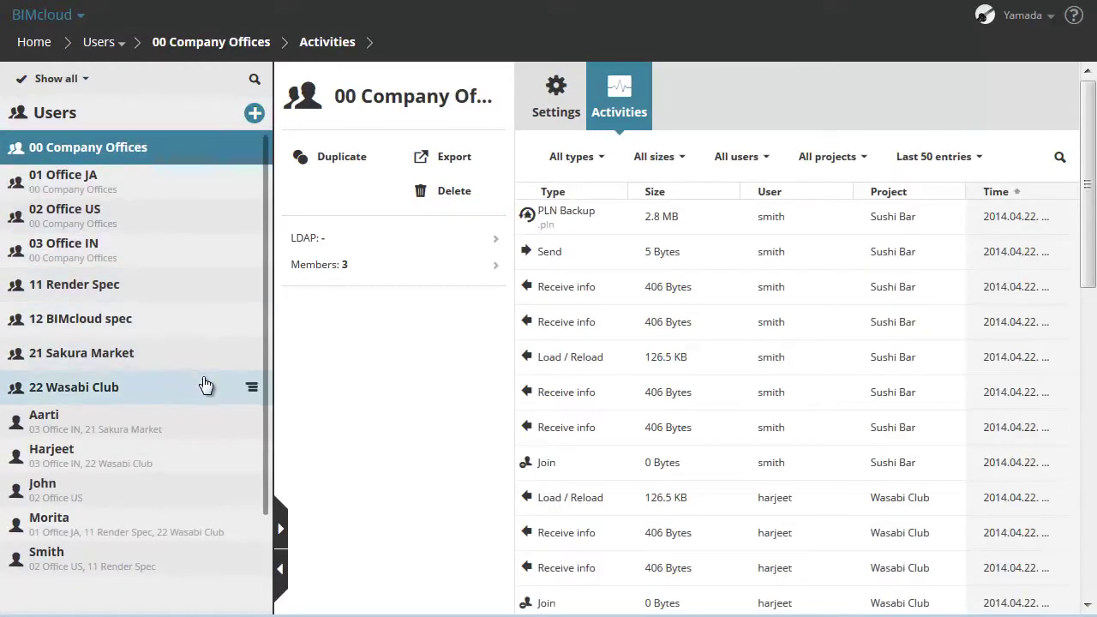
left_click(89, 79)
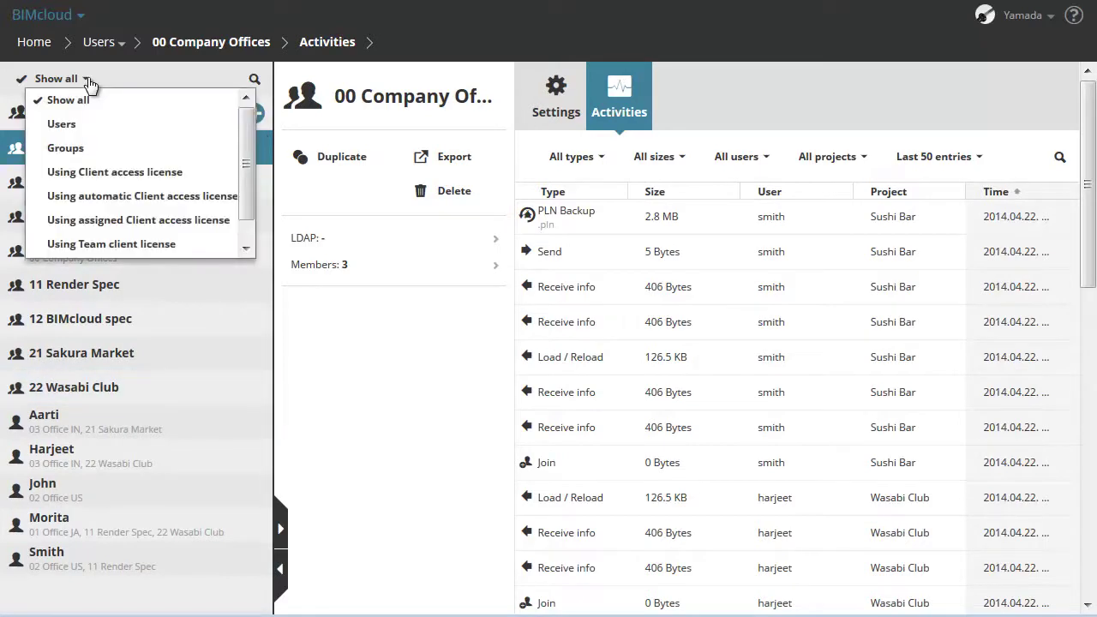
Step: Filter the list to show Users only, then Groups only
left_click(124, 110)
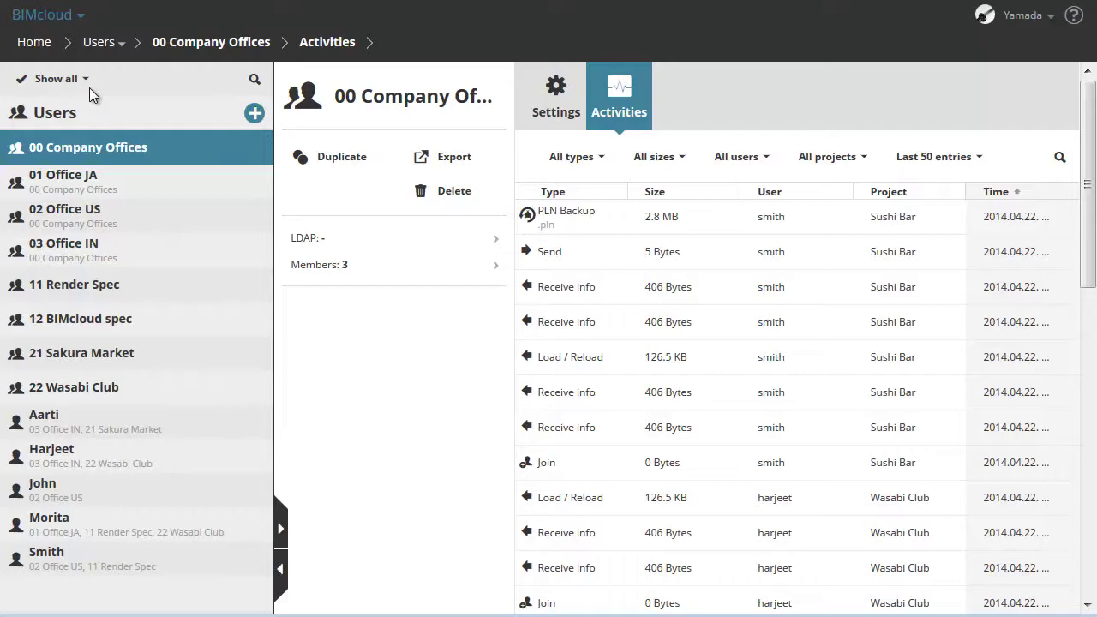
left_click(89, 87)
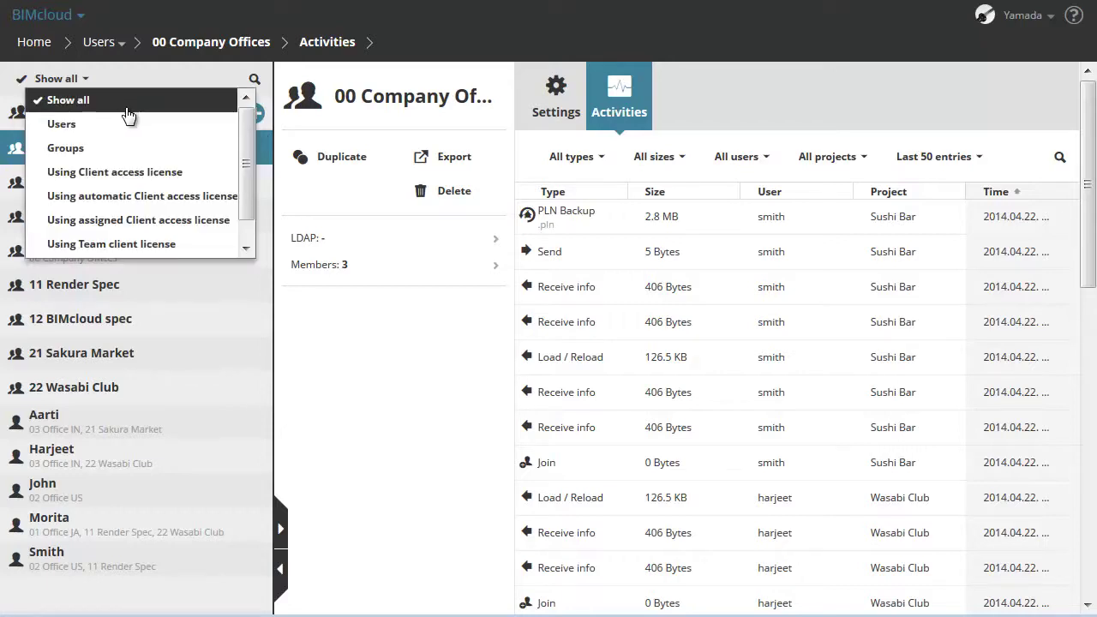
left_click(129, 120)
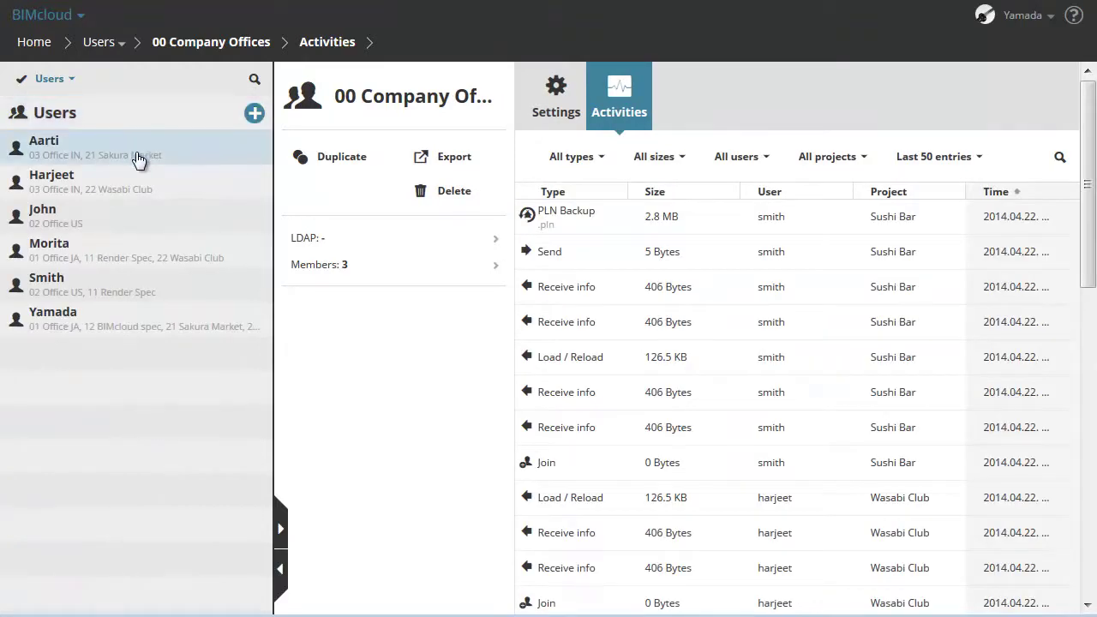
left_click(75, 79)
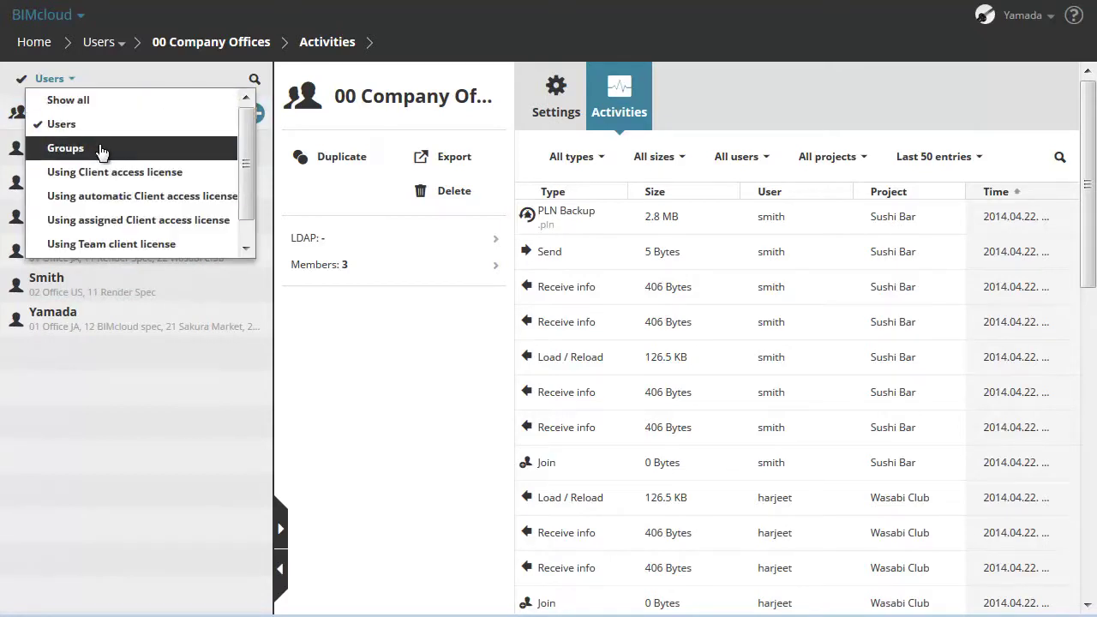
left_click(101, 150)
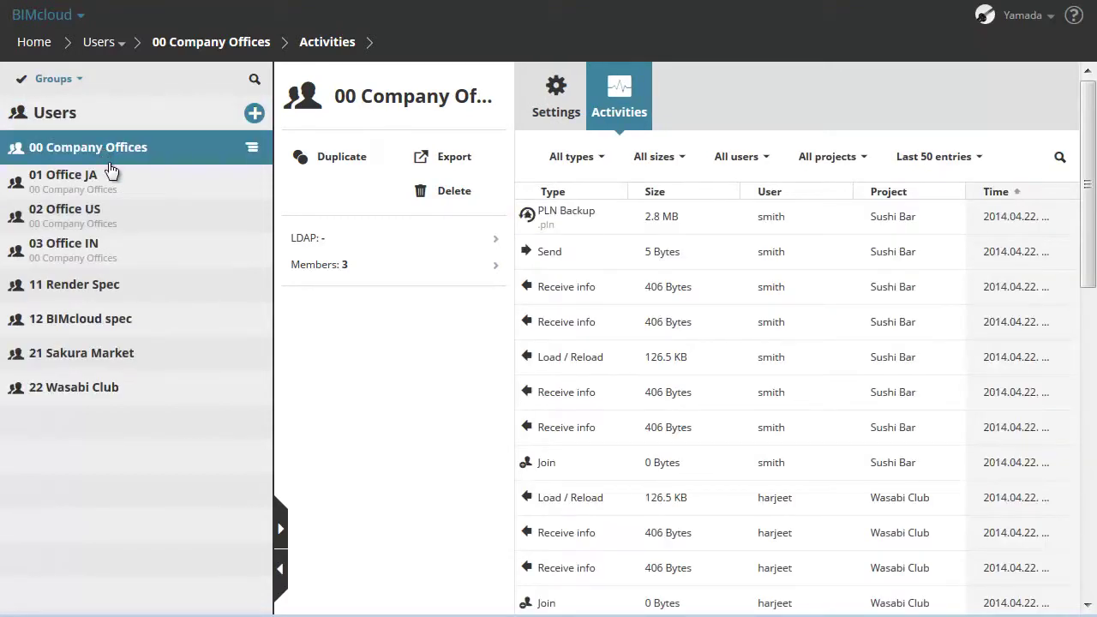
Step: Filter by Joined to Project(s), then set the list back to Show all
left_click(81, 81)
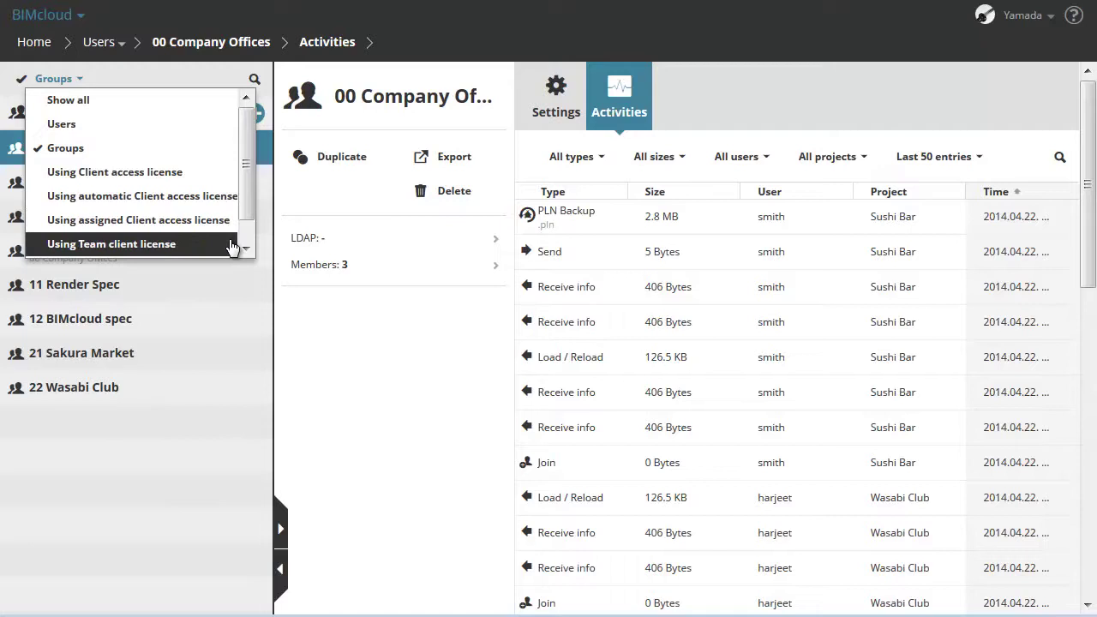
scroll(243, 236, "down", 1)
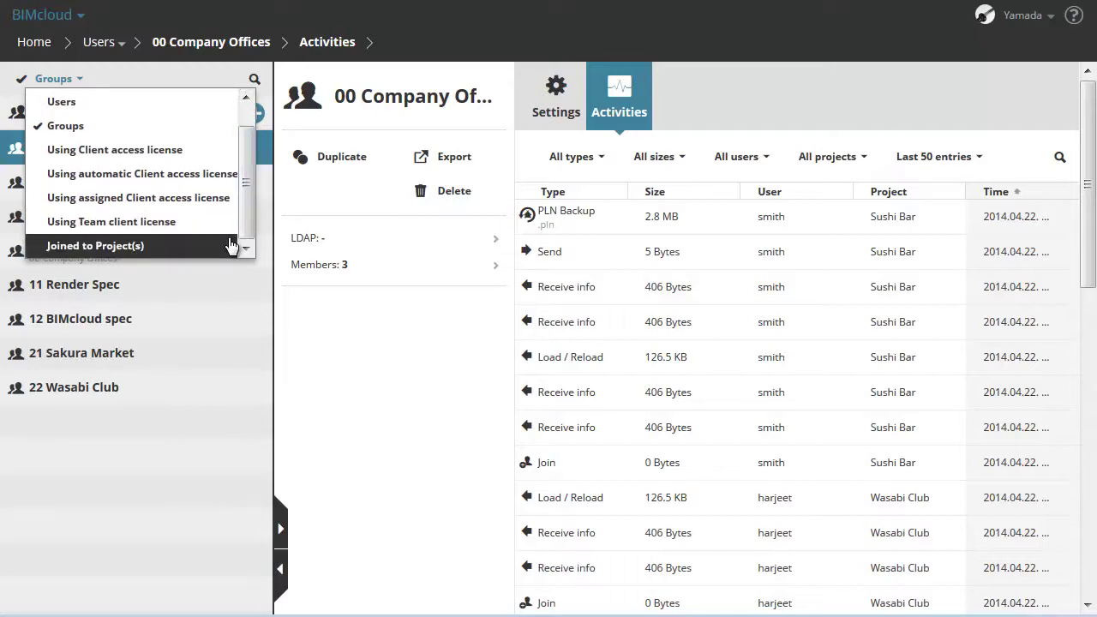
left_click(95, 246)
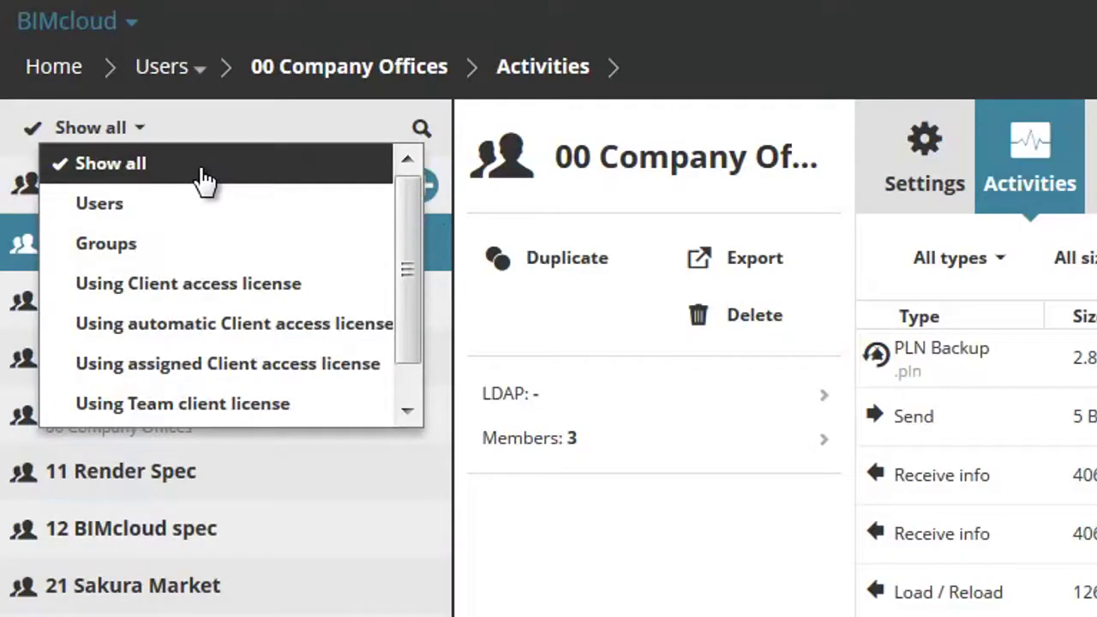
left_click(204, 172)
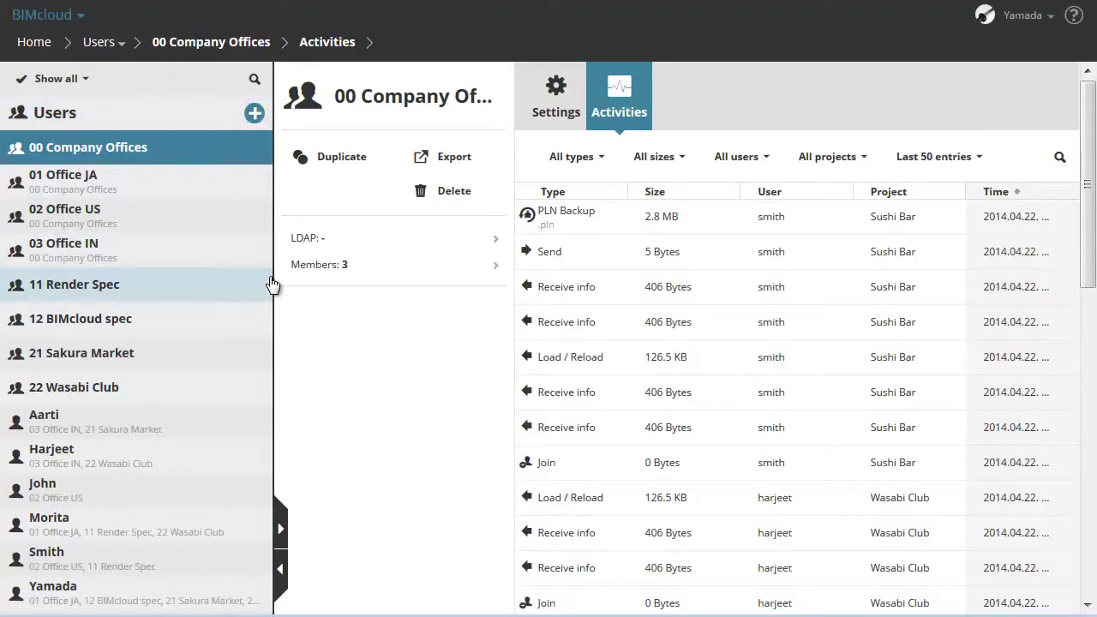
Step: Expand the navigator into the full table with MR, Default Role, LDAP and Last Active columns
left_click(281, 529)
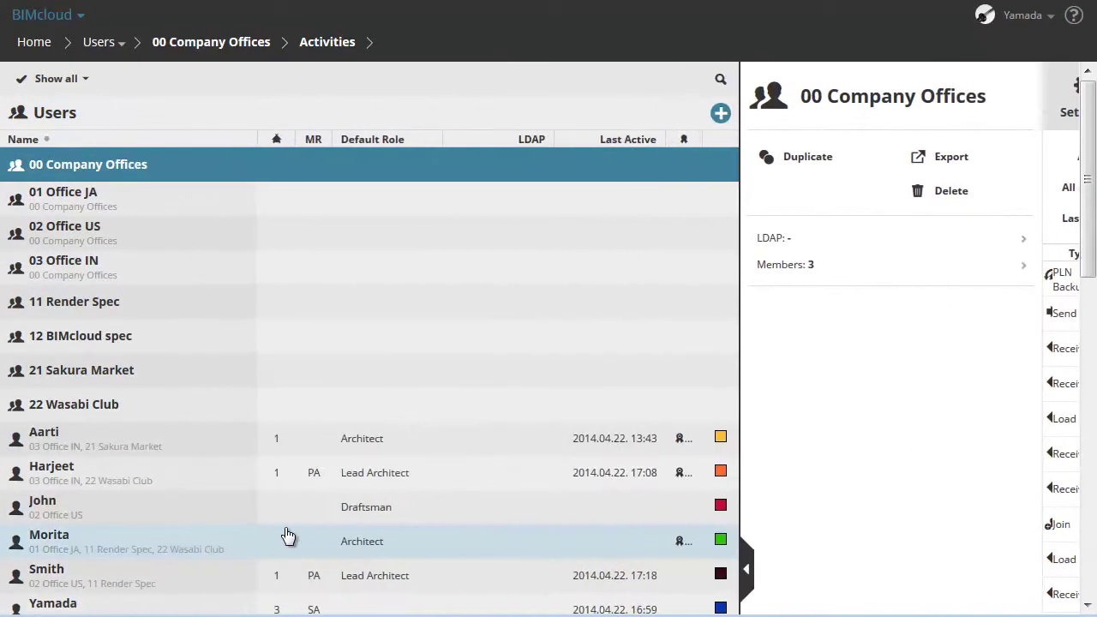